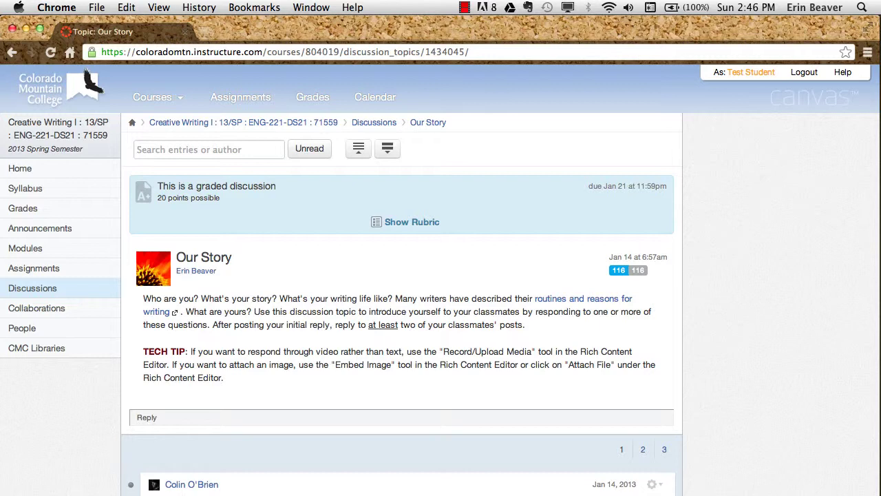
- View and close the discussion's grading rubric, then collapse and re-expand all replies
left_click(411, 223)
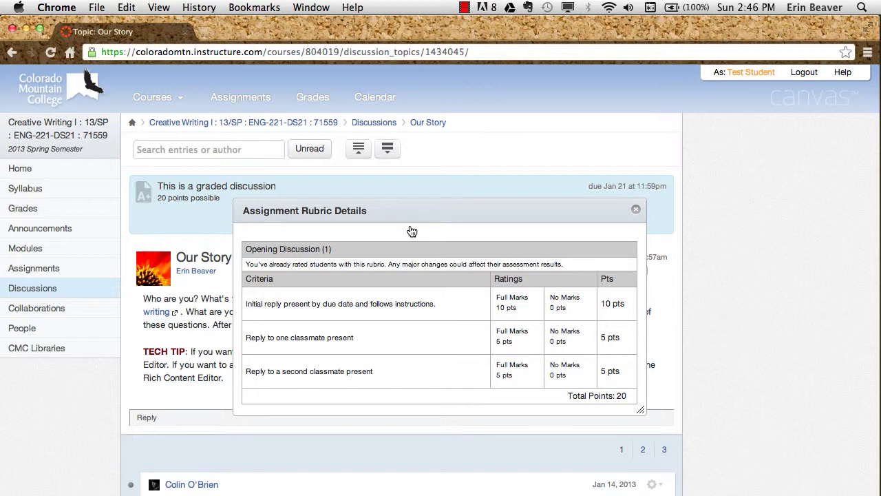
left_click(636, 210)
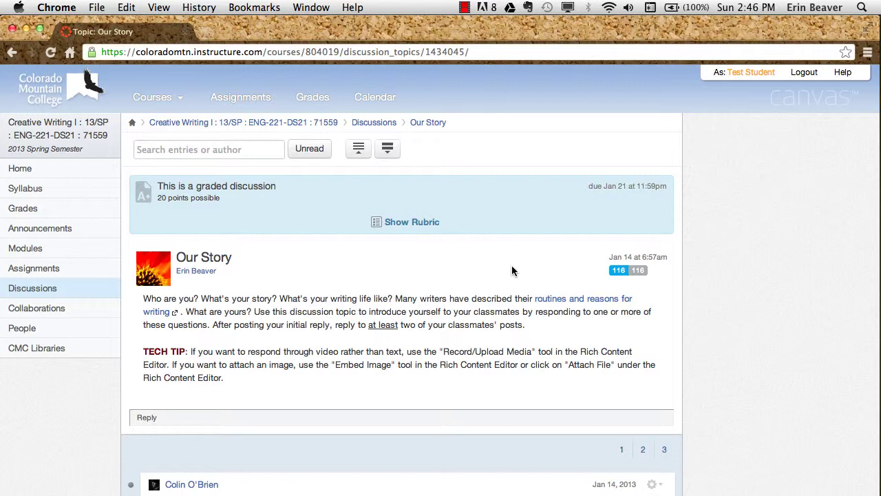
left_click(358, 148)
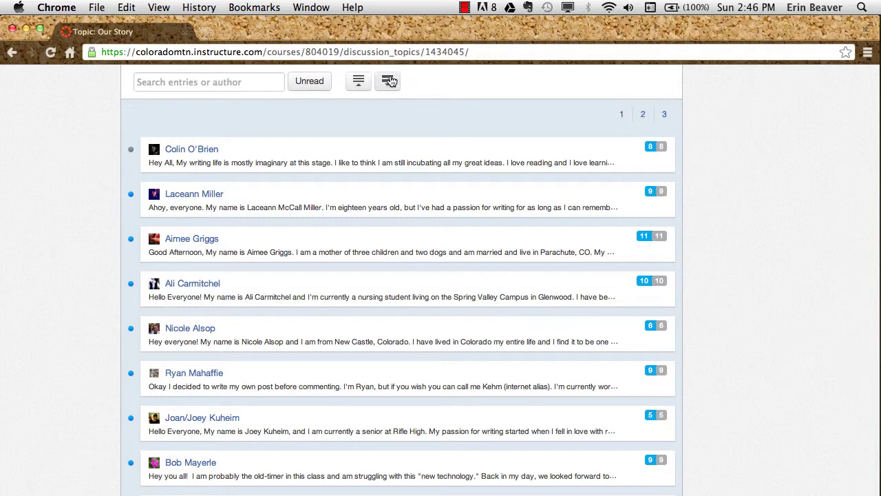
left_click(389, 81)
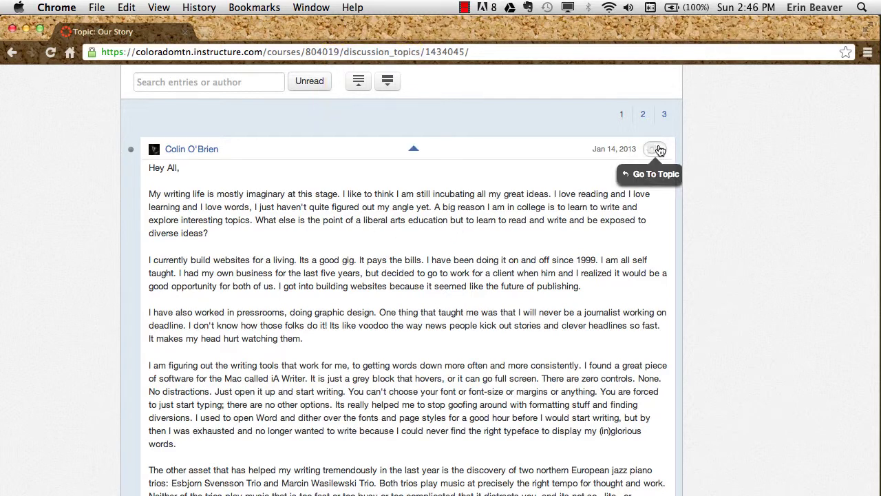
- Scroll through the replies and highlight the instruction to reply to two classmates
scroll(348, 260, "down", 3)
scroll(348, 260, "down", 4)
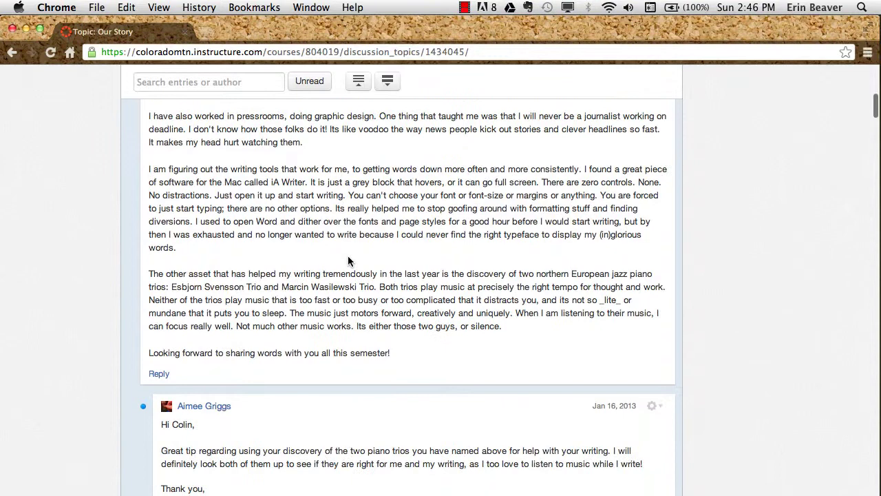
scroll(347, 260, "down", 3)
scroll(347, 261, "down", 1)
scroll(156, 292, "down", 2)
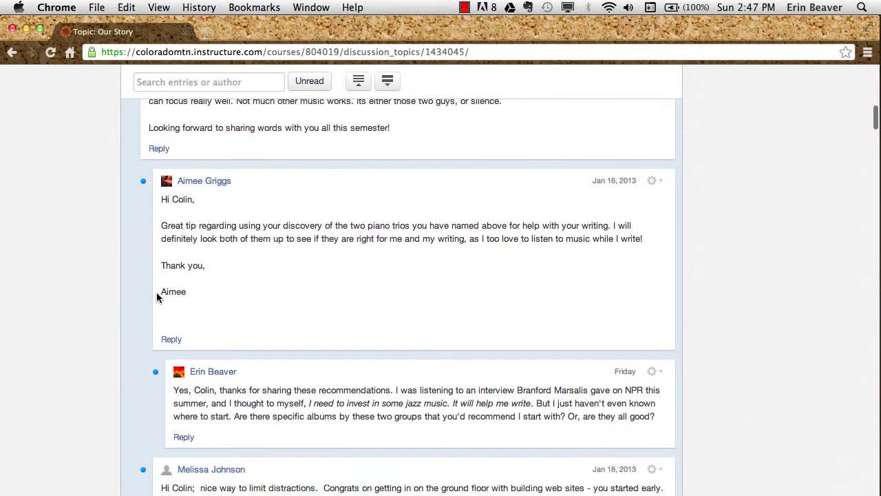
scroll(156, 292, "down", 1)
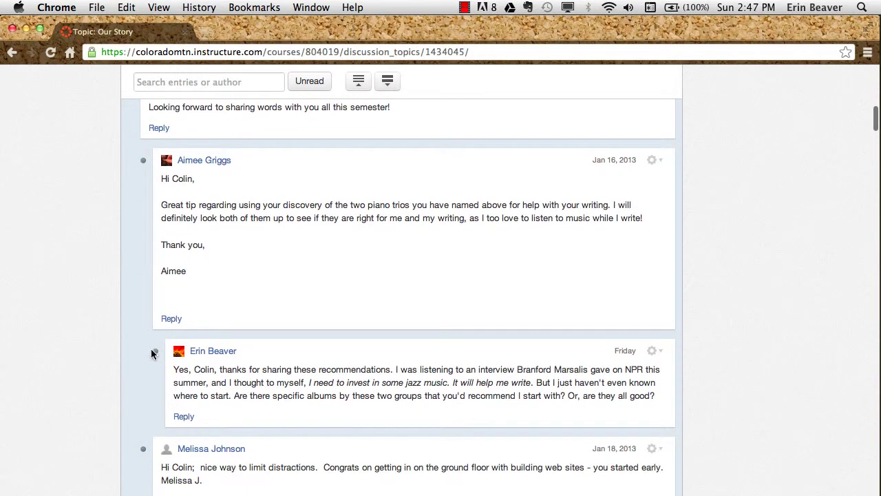
scroll(139, 404, "down", 1)
scroll(138, 403, "up", 1)
scroll(138, 403, "down", 1)
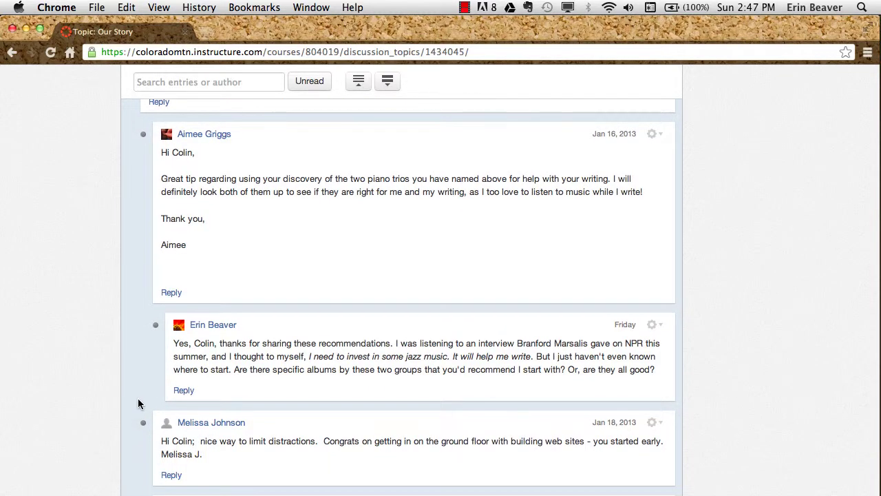
scroll(138, 403, "up", 1)
scroll(137, 403, "up", 10)
scroll(138, 403, "up", 10)
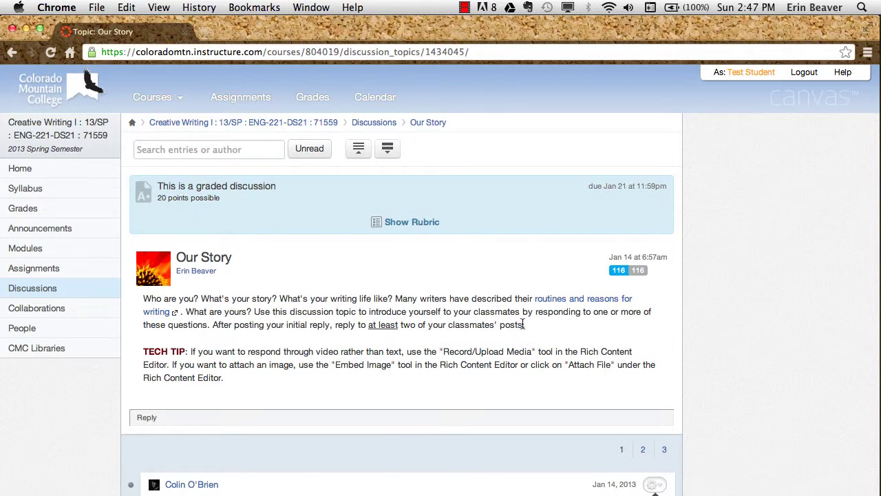
left_click_drag(524, 325, 334, 326)
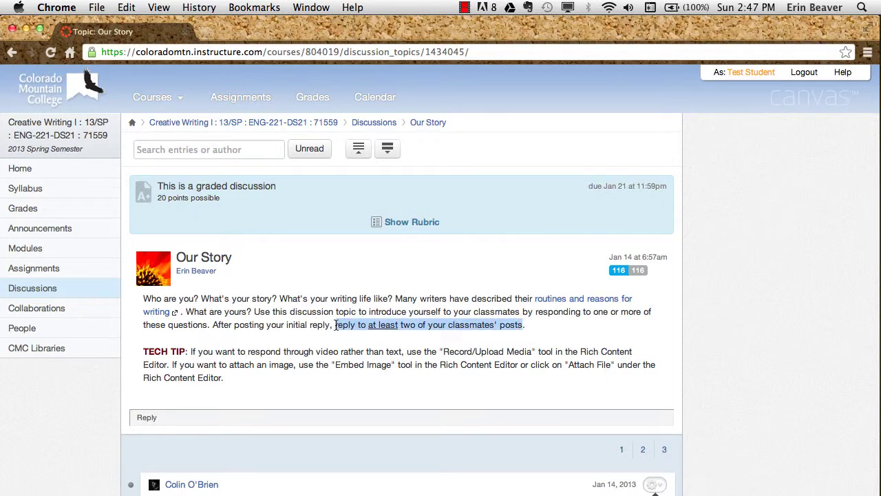
scroll(404, 452, "down", 3)
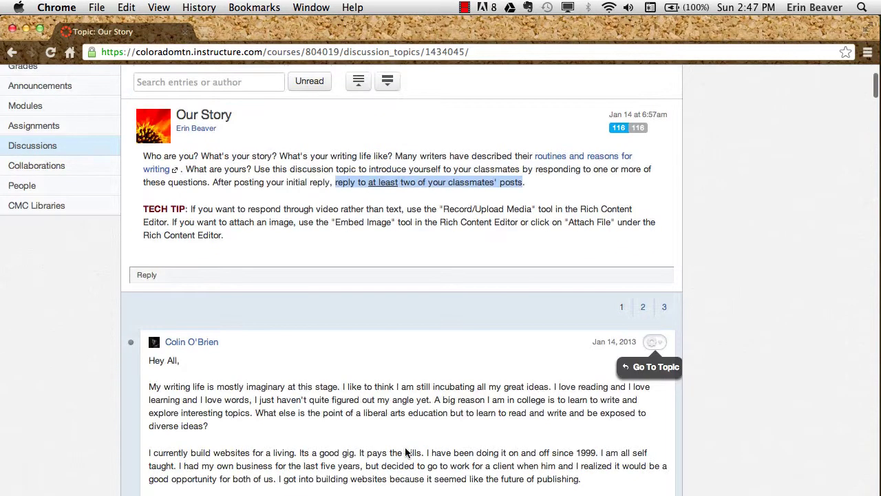
- Visit reply pages 2, 3 and 1, then return to page 2's first post
left_click(643, 312)
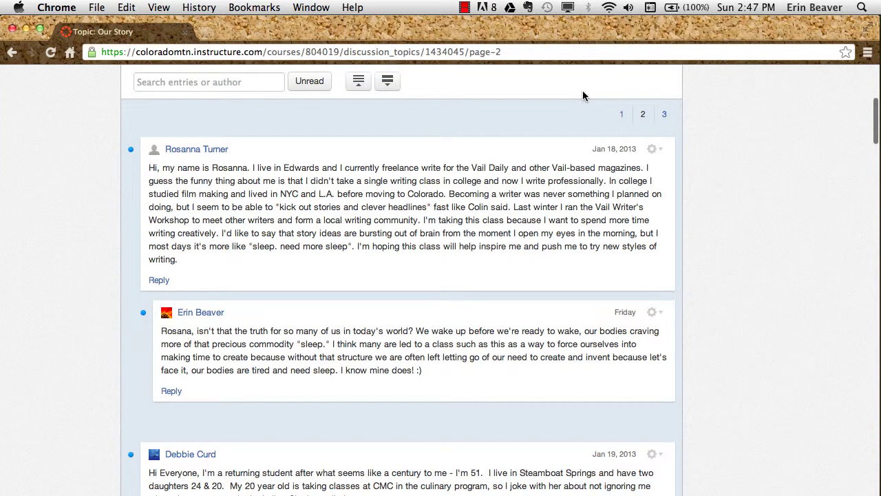
left_click(665, 115)
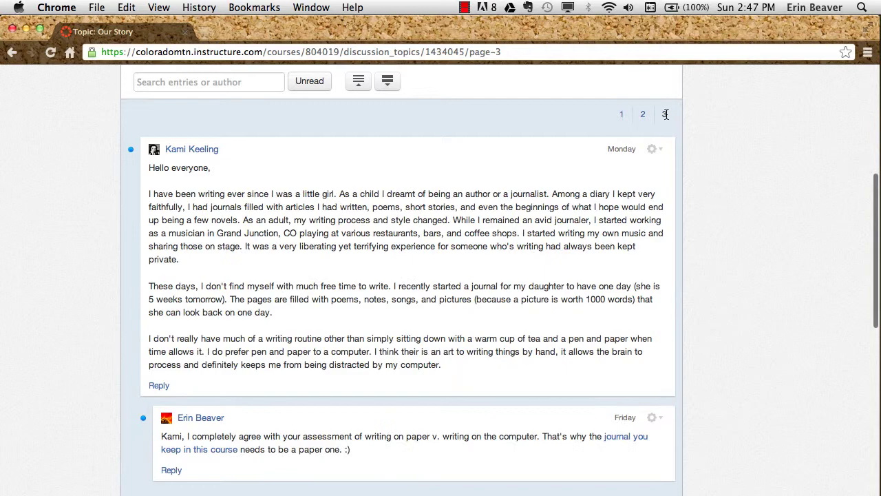
scroll(315, 314, "down", 1)
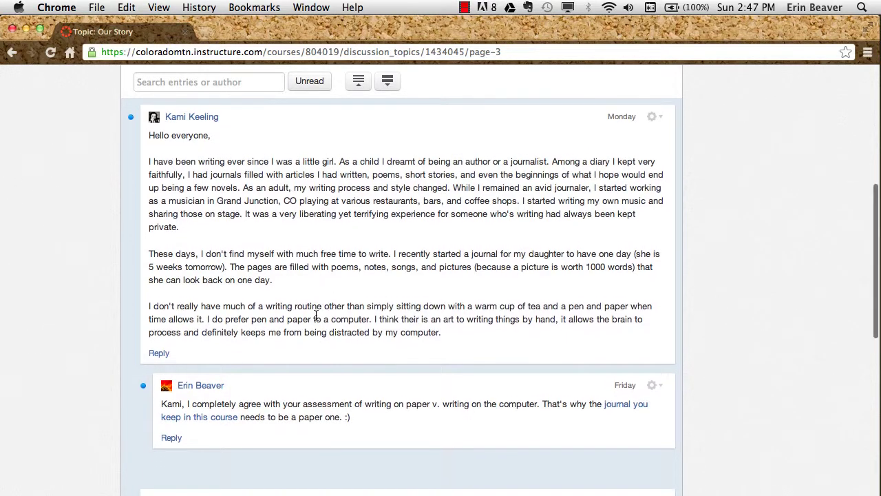
scroll(316, 315, "down", 6)
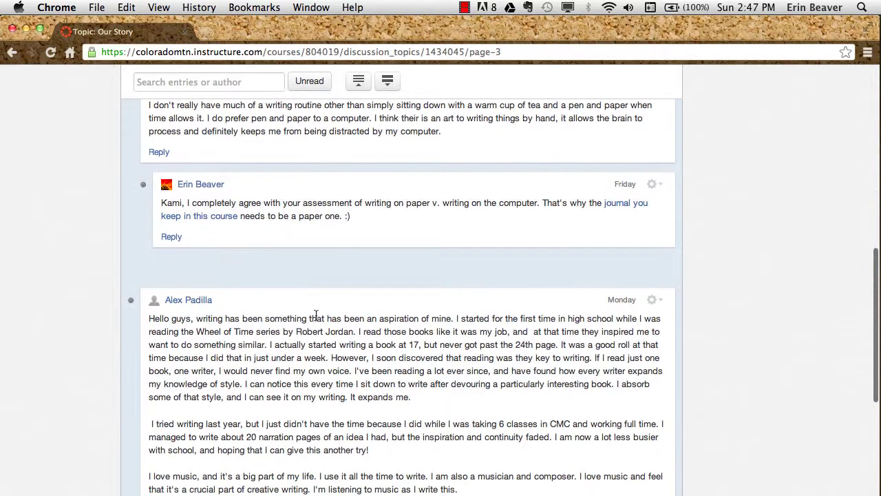
scroll(316, 314, "up", 10)
scroll(315, 315, "up", 1)
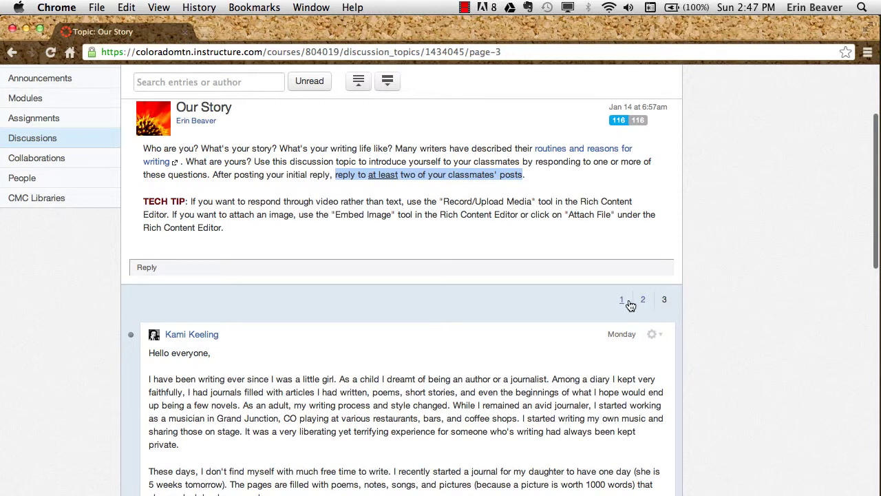
left_click(623, 300)
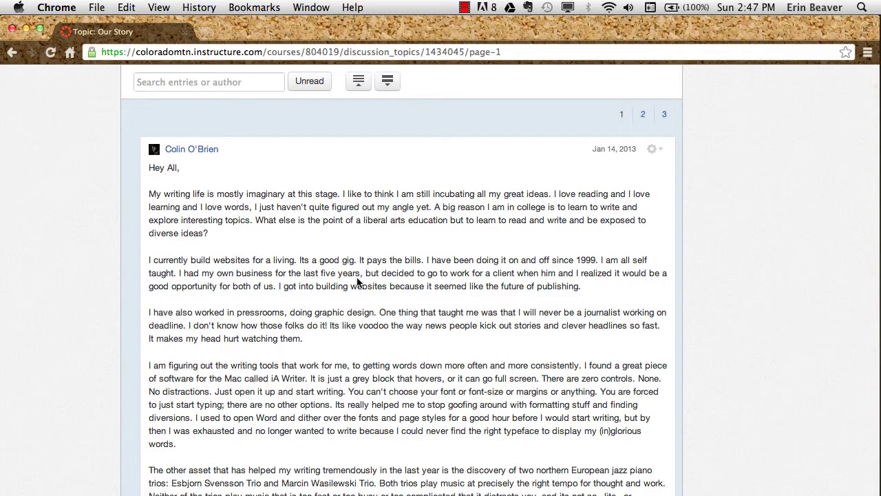
left_click(643, 114)
scroll(337, 221, "up", 5)
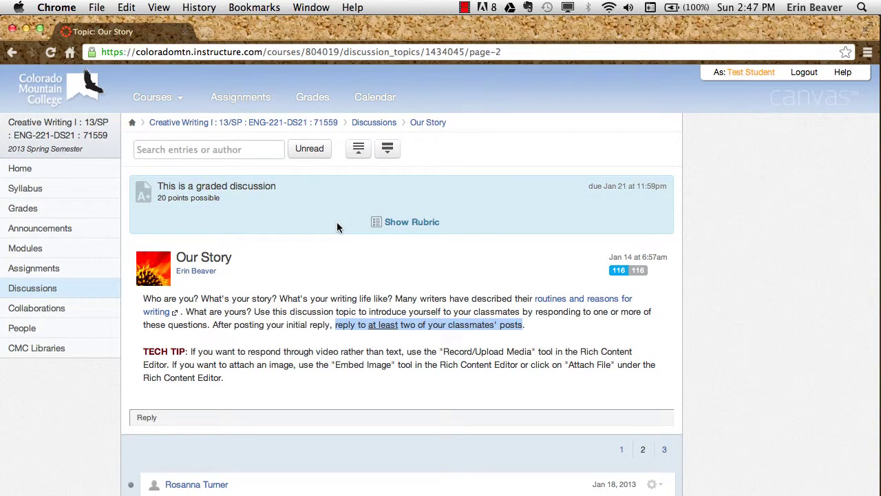
scroll(207, 382, "down", 3)
scroll(206, 384, "down", 5)
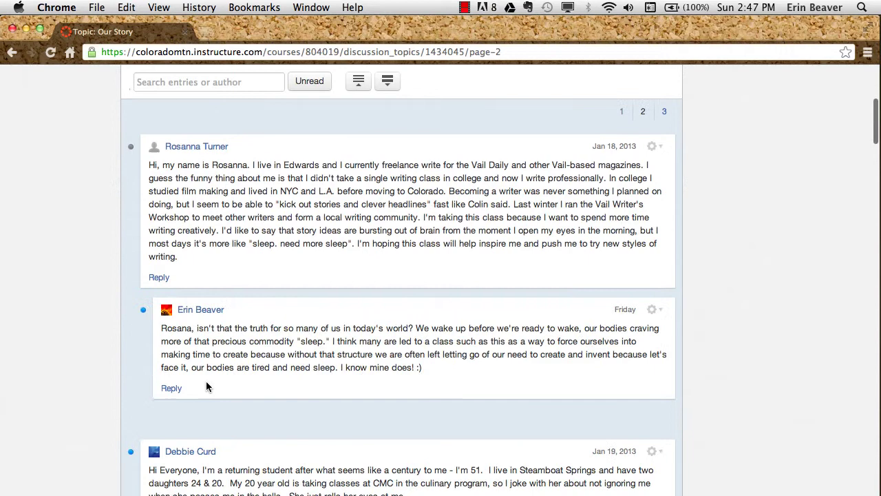
- Reply to page 2's first post with 'This is my reply with a hyperlink.'
left_click(159, 277)
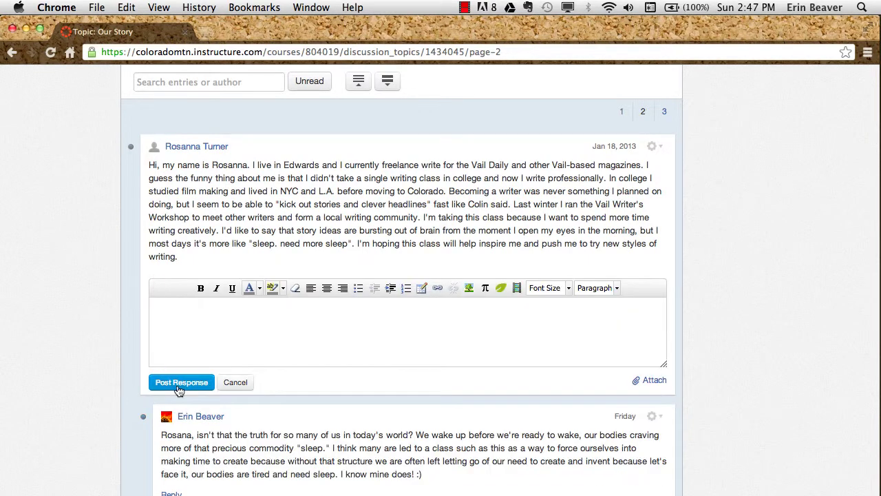
left_click(216, 339)
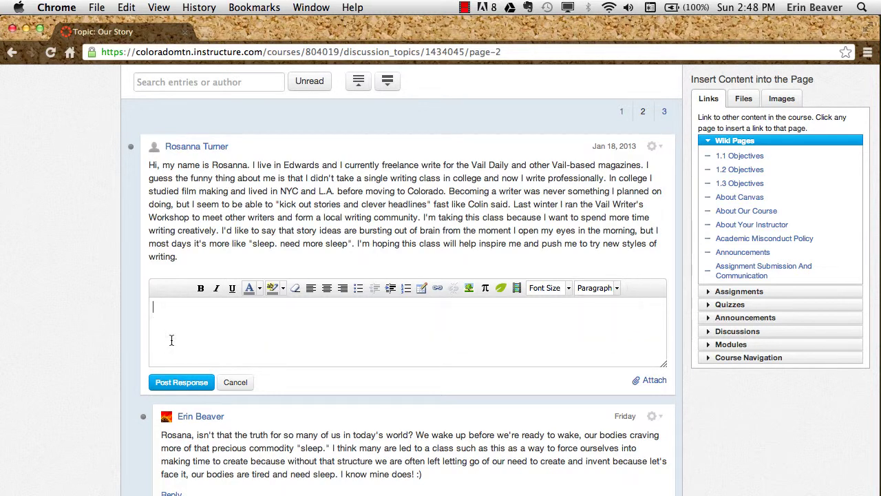
left_click(171, 339)
type("This is my reply with a hyperlink.")
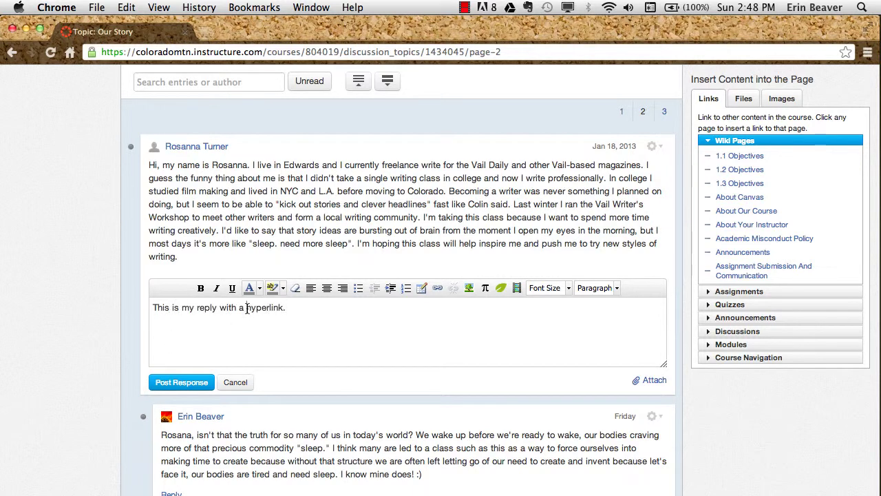
left_click_drag(246, 307, 282, 309)
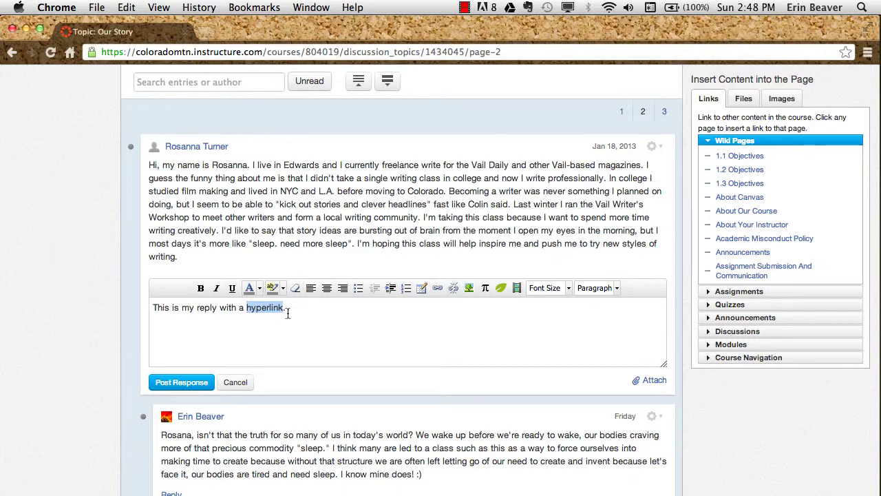
left_click(437, 289)
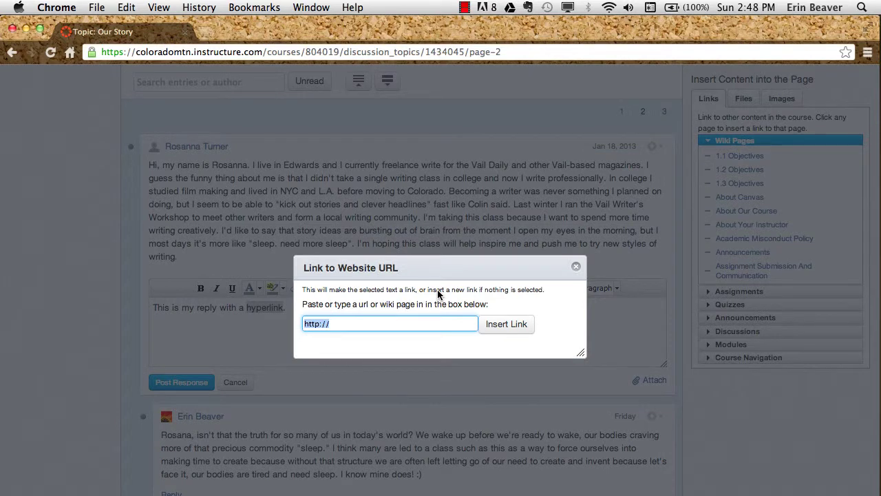
key("Right")
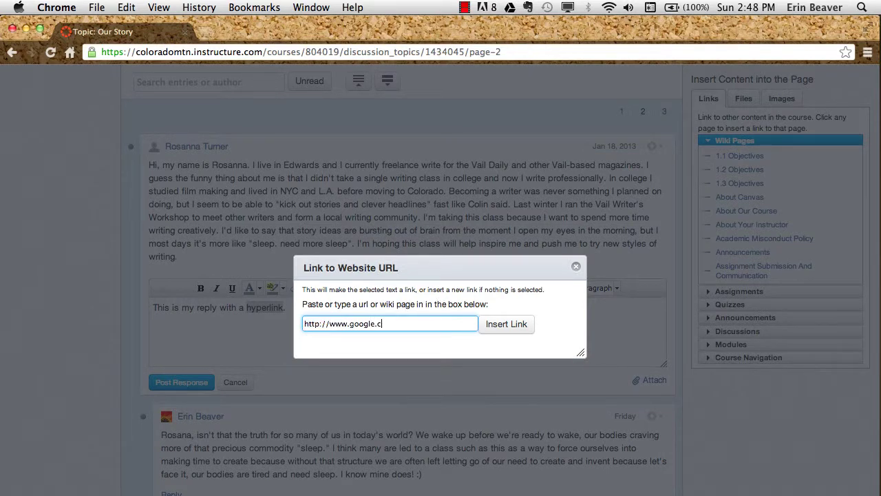
type("om")
left_click(507, 322)
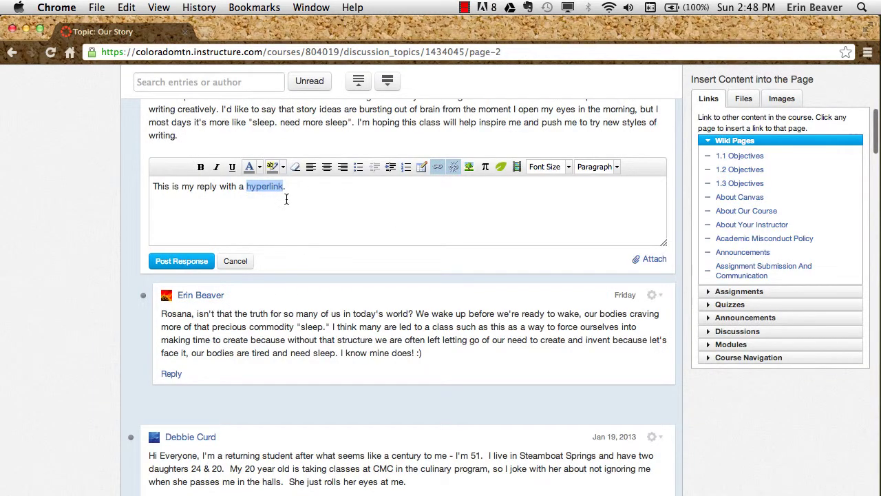
left_click(181, 261)
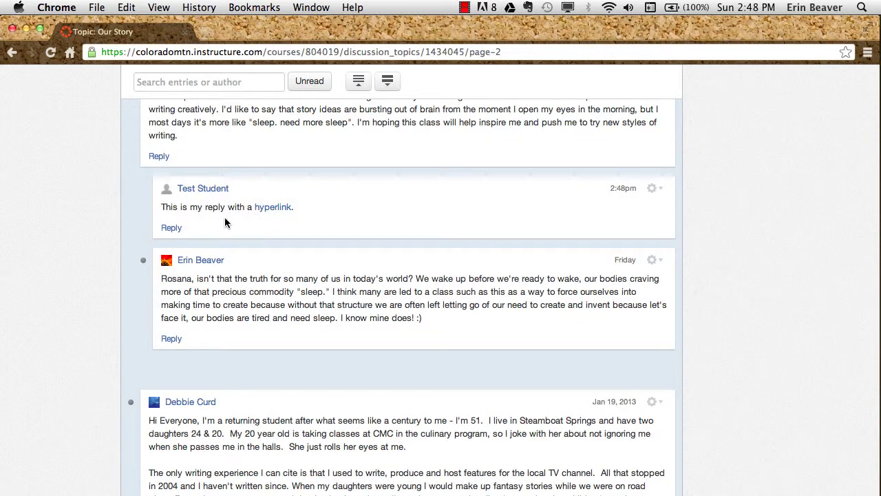
- Open the hyperlink in a new tab to confirm Google loads, then close that tab
right_click(270, 212)
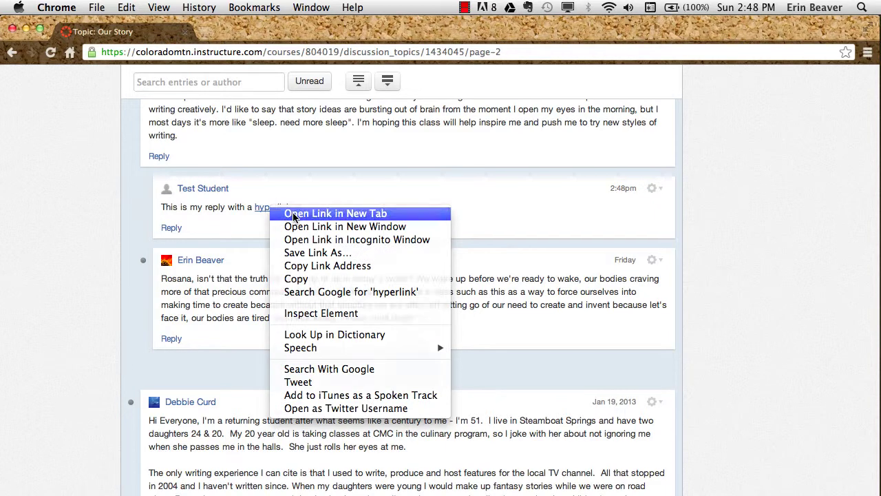
left_click(292, 214)
left_click(247, 38)
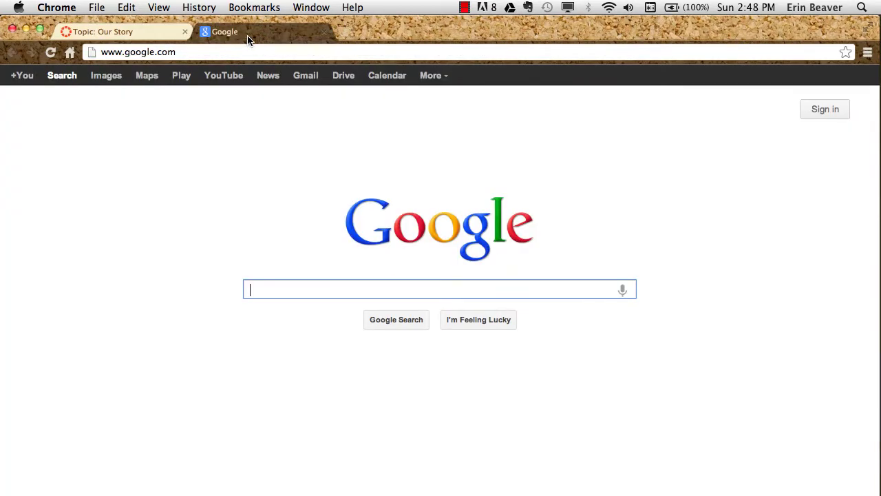
left_click(324, 31)
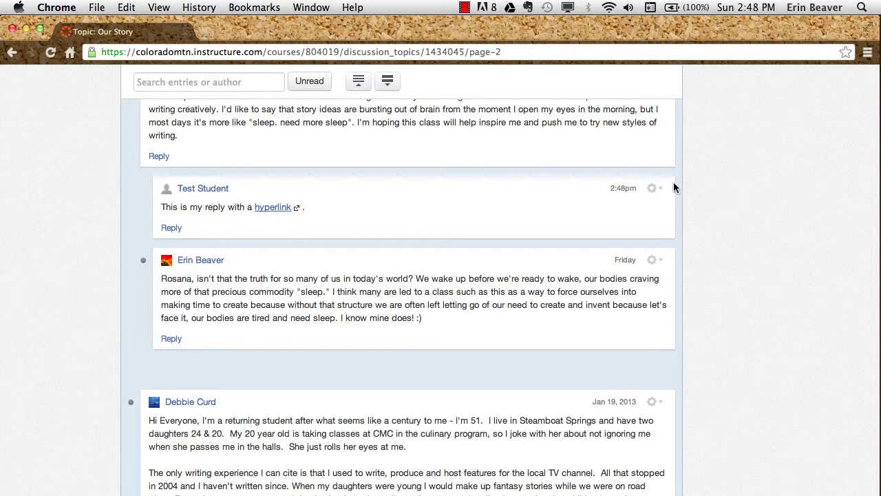
- Put the posted reply back into editing from its gear menu and bring up the media comment recorder
left_click(655, 189)
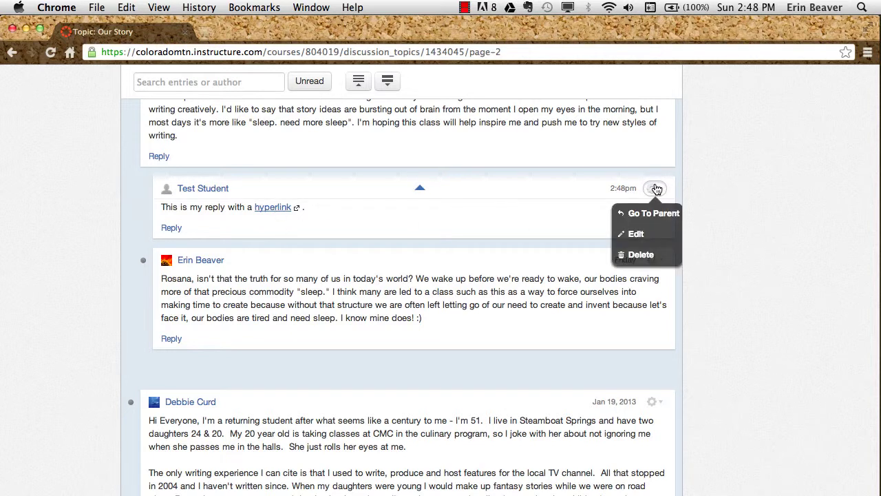
left_click(636, 234)
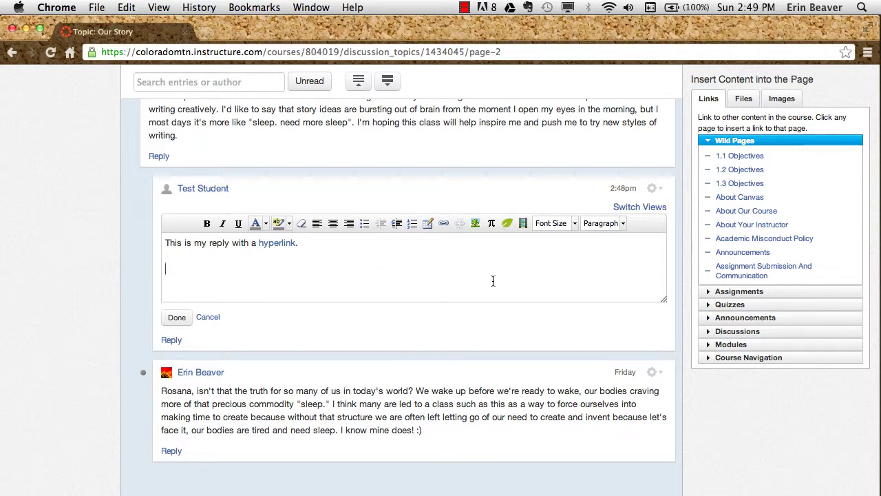
left_click(523, 224)
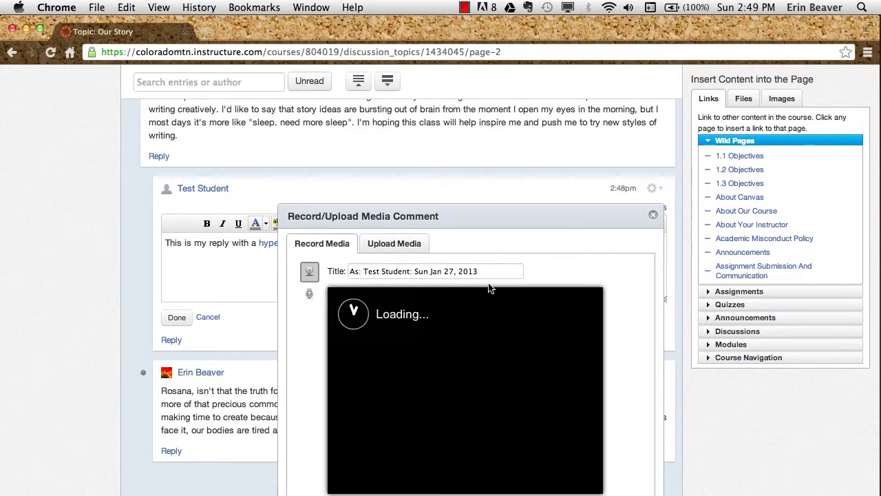
- Allow camera access, then record, play back and save a five-second webcam clip
scroll(489, 289, "down", 3)
left_click(461, 320)
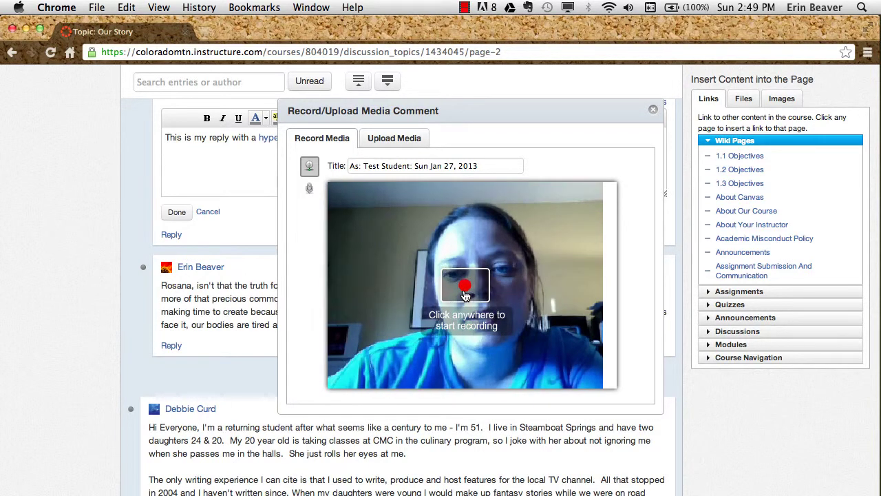
left_click(466, 295)
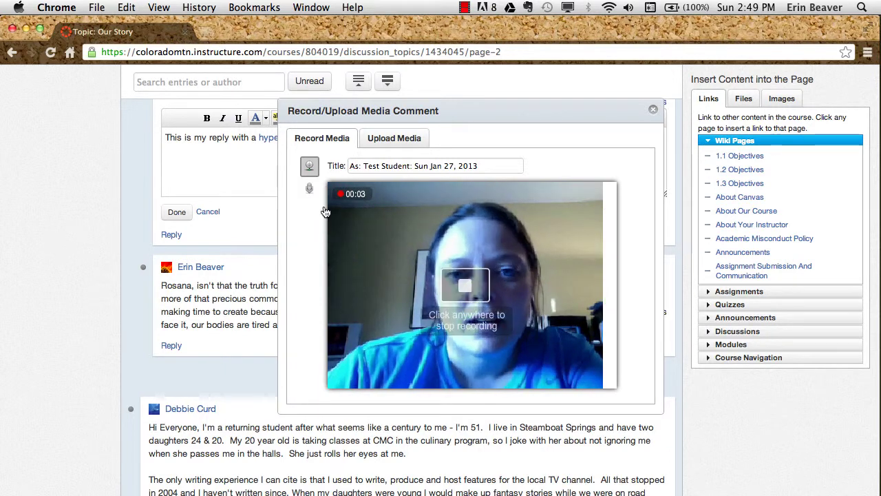
left_click(482, 313)
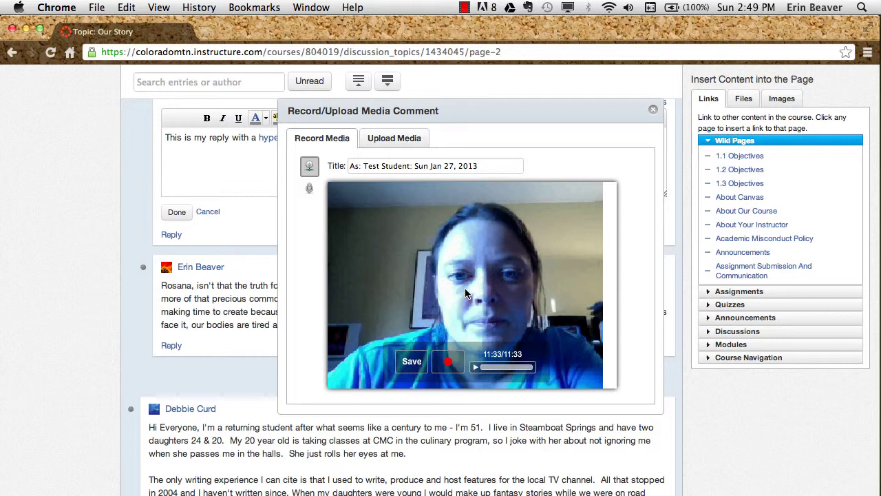
left_click(475, 367)
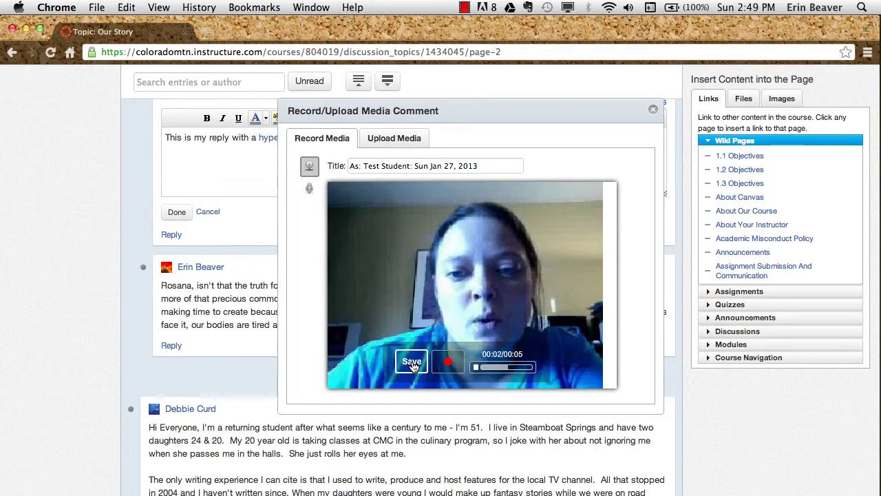
left_click(412, 362)
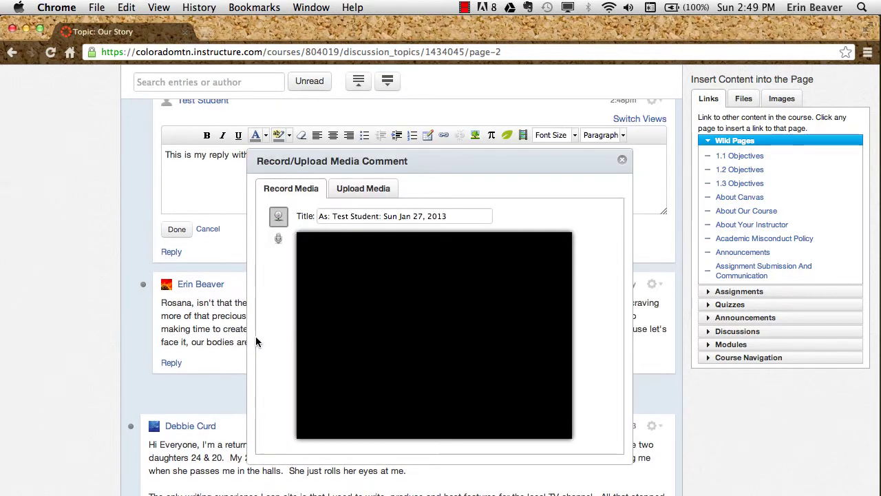
- Record and stop an audio-only clip, then switch to the Upload Media options
scroll(287, 309, "down", 2)
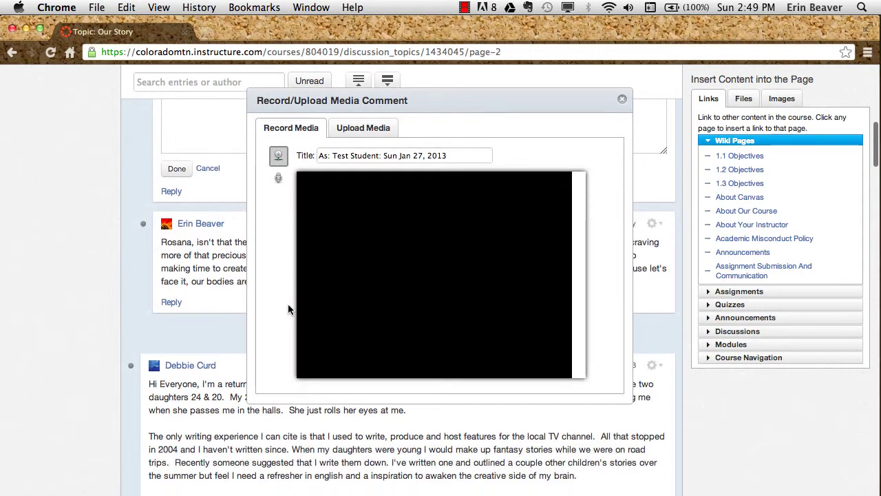
left_click(277, 178)
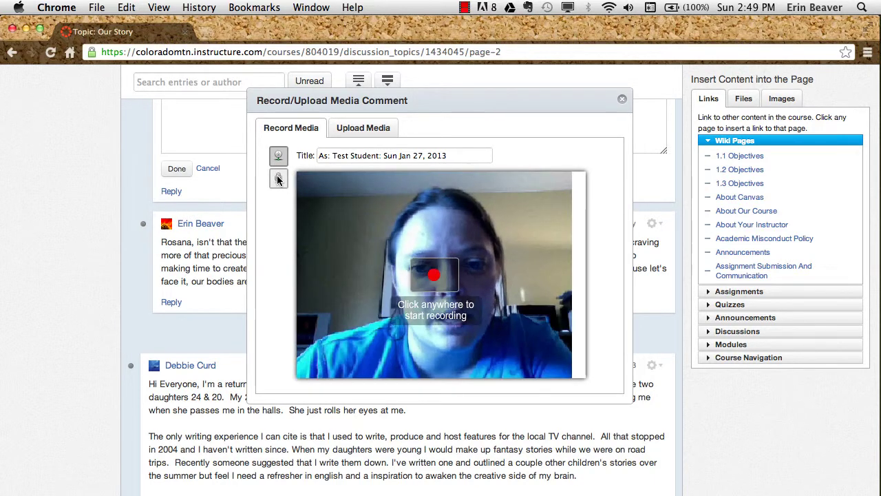
left_click(278, 179)
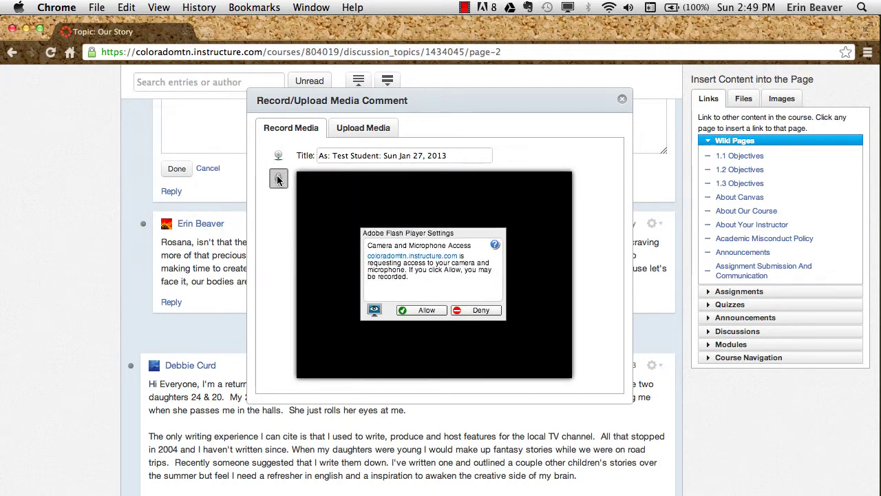
left_click(425, 311)
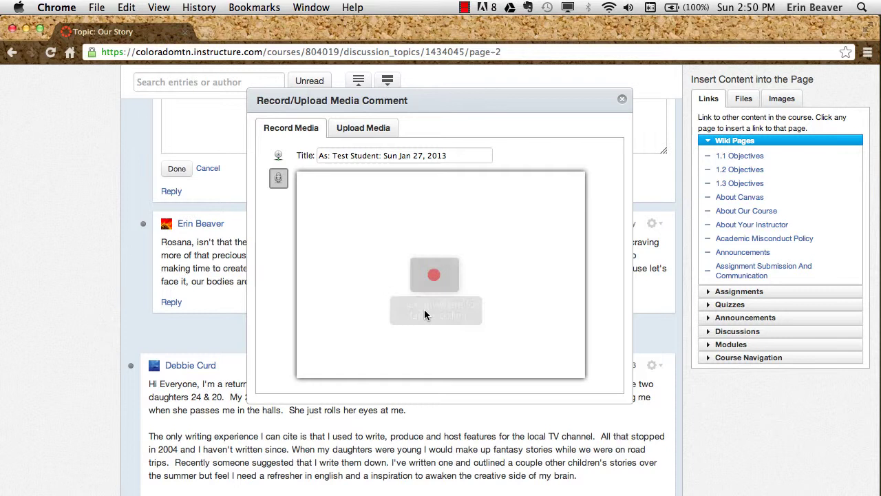
left_click(434, 287)
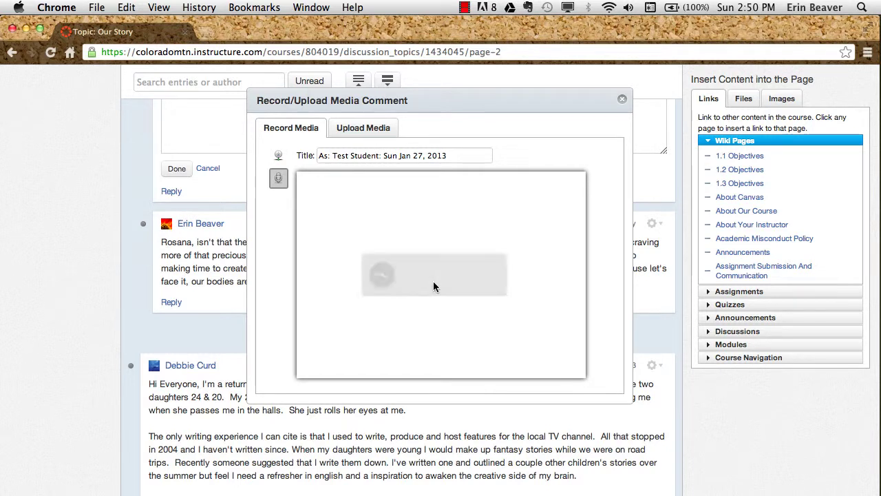
left_click(435, 287)
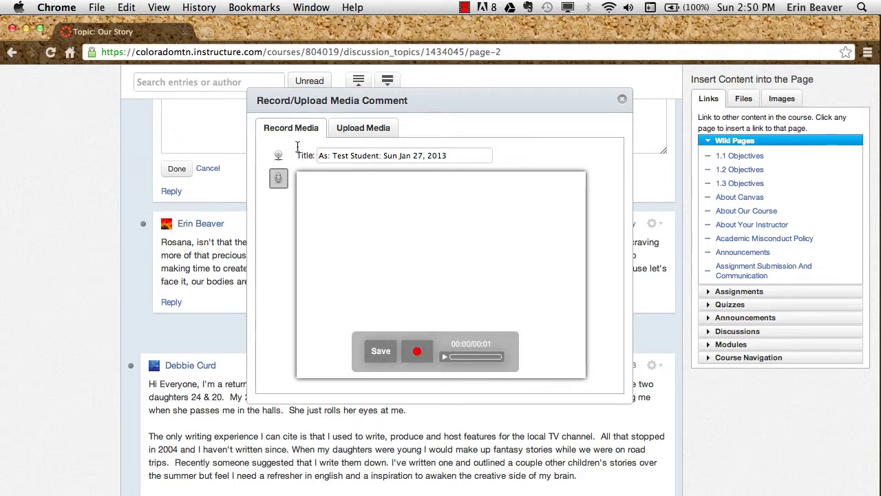
left_click(357, 125)
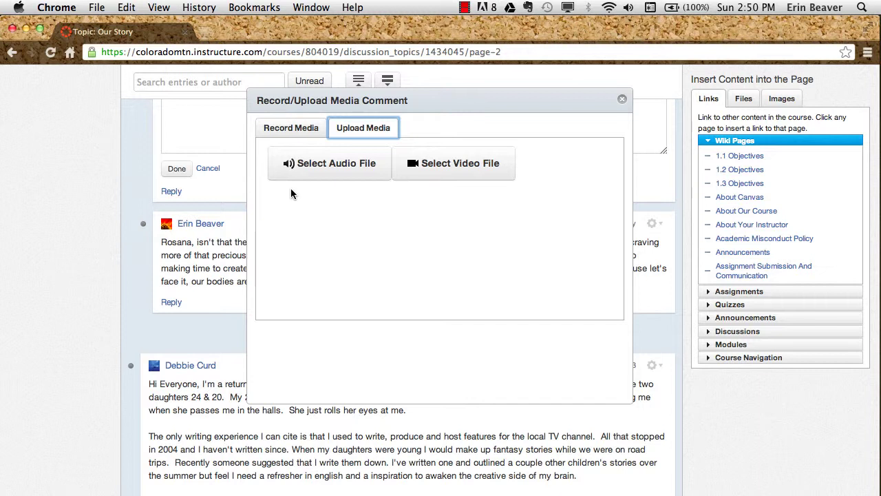
- Open and cancel both the audio and video file pickers without selecting a file
left_click(324, 165)
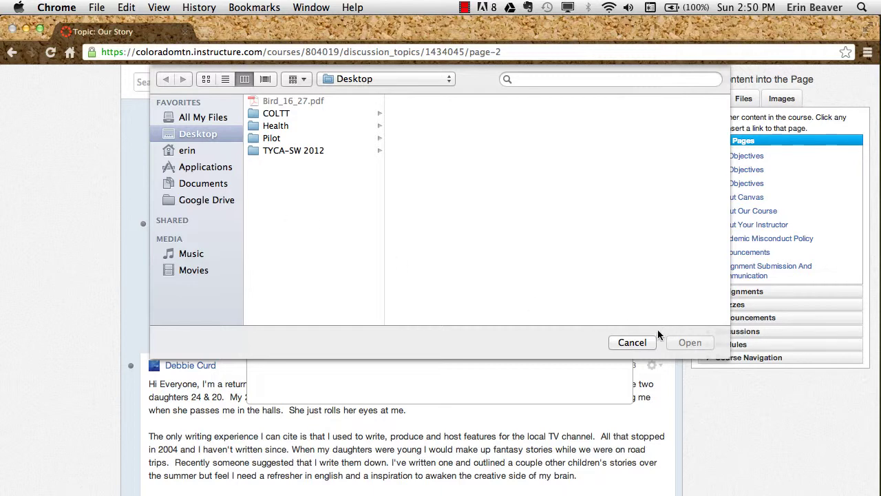
left_click(632, 344)
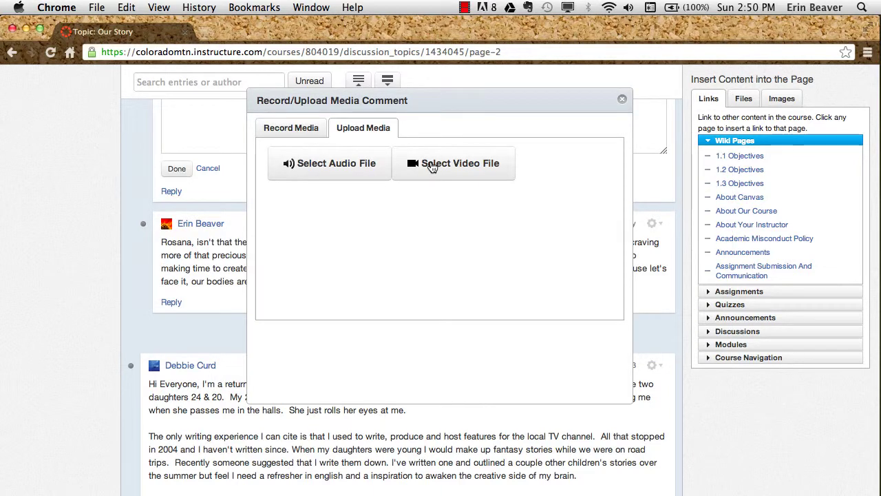
left_click(416, 165)
left_click(634, 344)
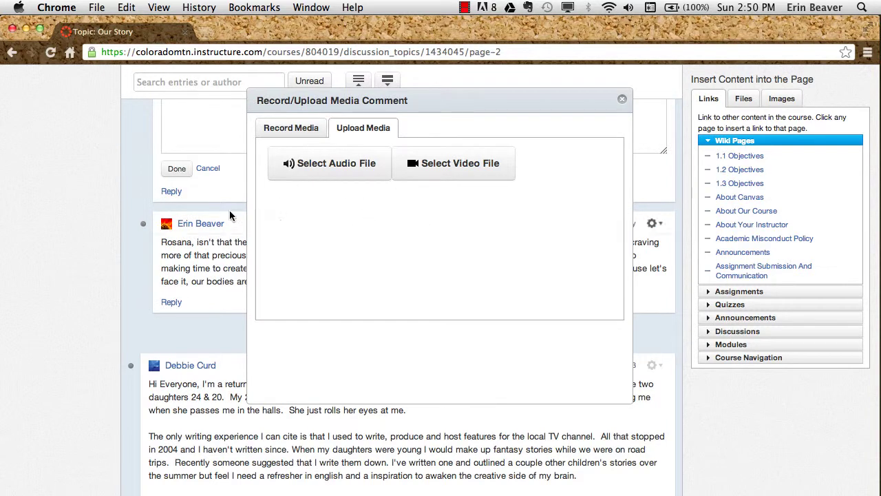
left_click(621, 100)
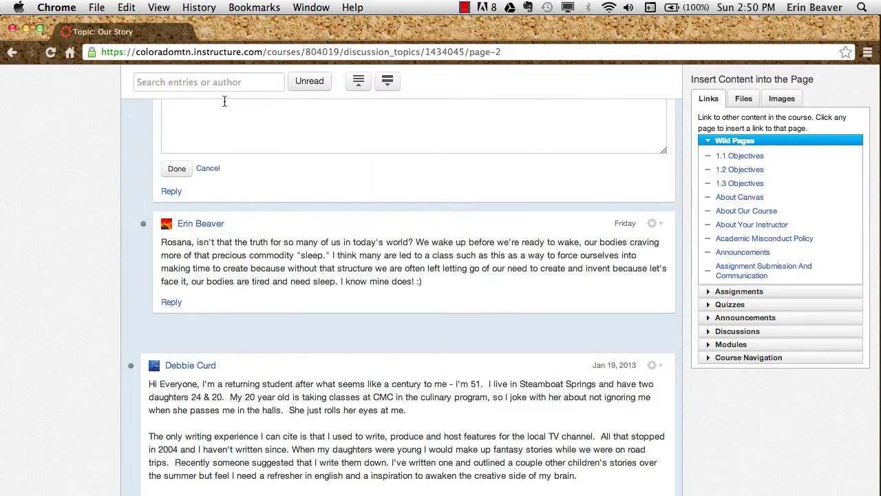
scroll(224, 124, "up", 2)
scroll(224, 131, "up", 3)
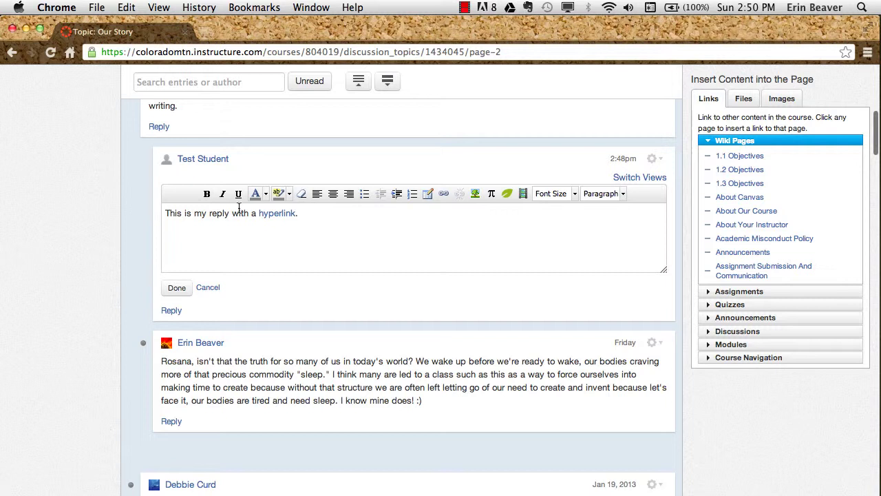